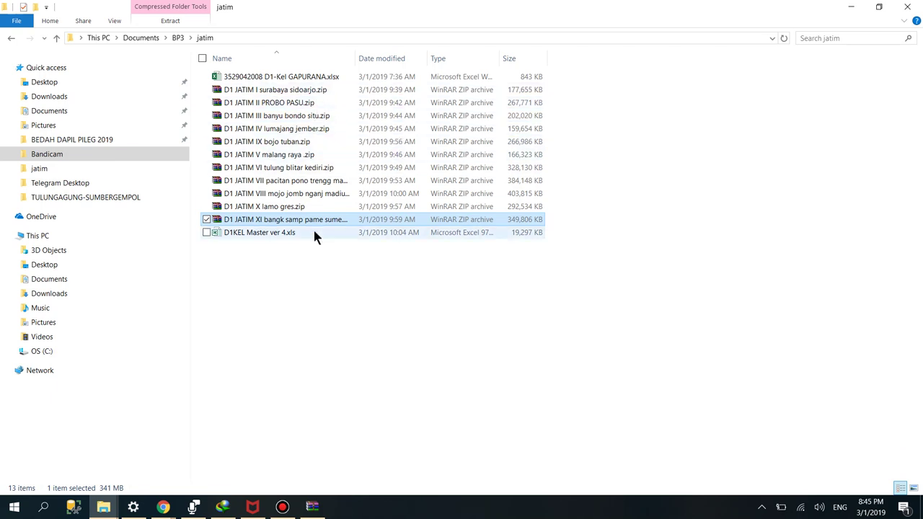
{"action": "double_click", "coordinate": [325, 79]}
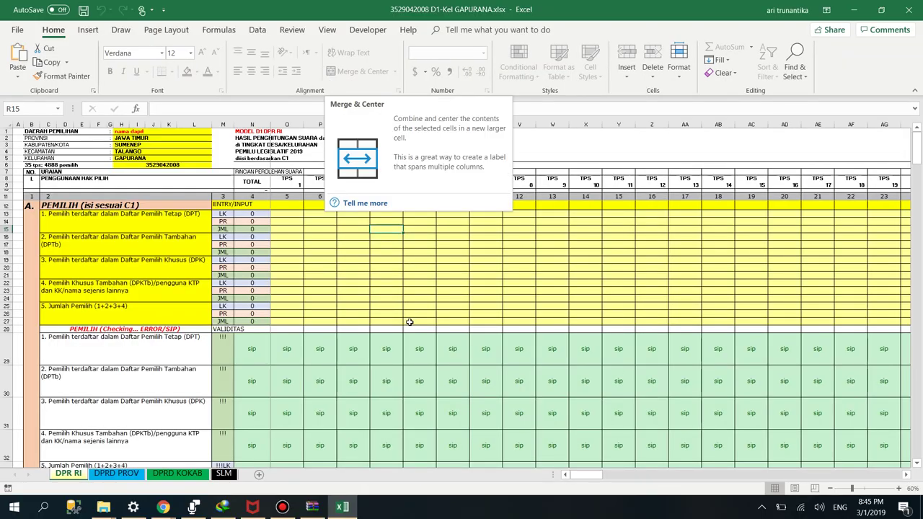
{"action": "left_click", "coordinate": [115, 480]}
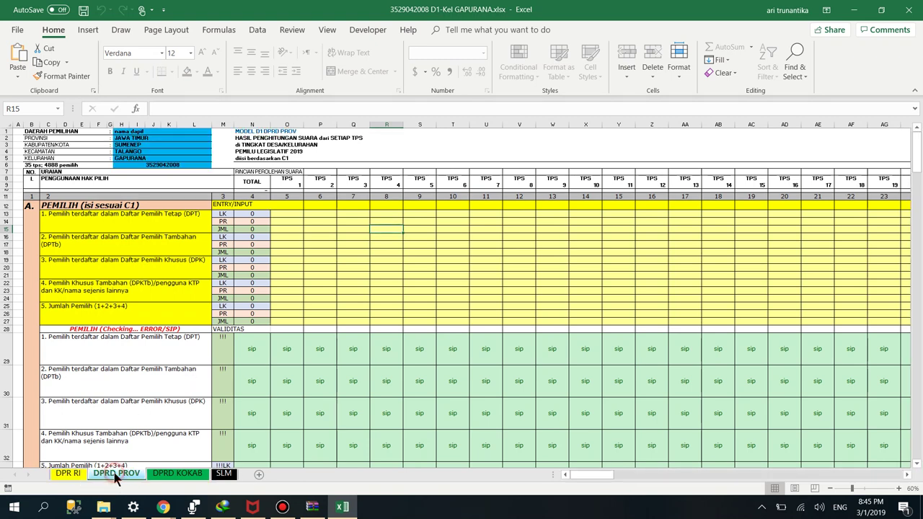
{"action": "left_click", "coordinate": [193, 480]}
{"action": "left_click", "coordinate": [224, 474]}
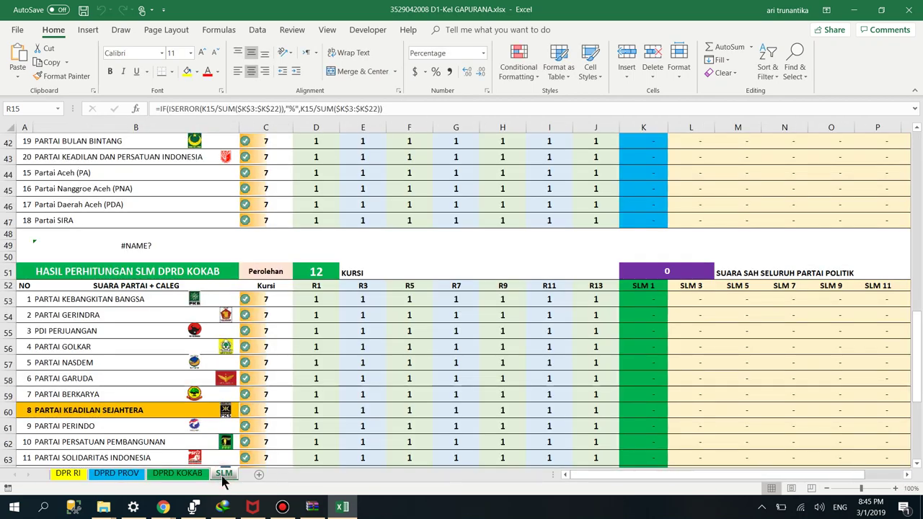
{"action": "scroll", "coordinate": [404, 181], "scroll_direction": "up", "scroll_amount": 14}
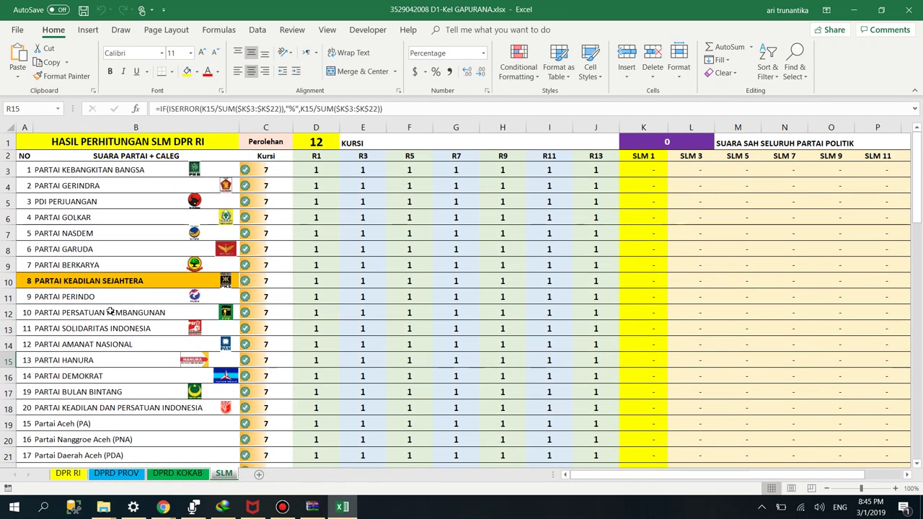
{"action": "left_click", "coordinate": [68, 475]}
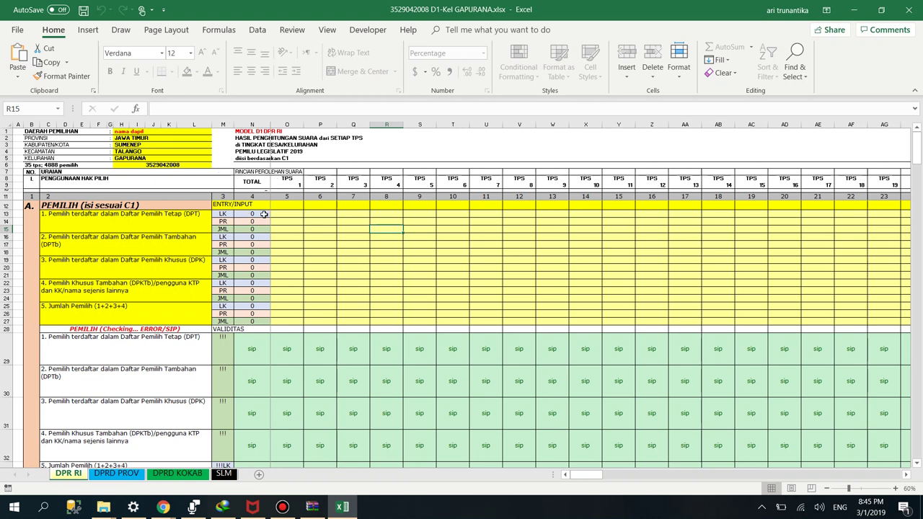
{"action": "left_click", "coordinate": [131, 476]}
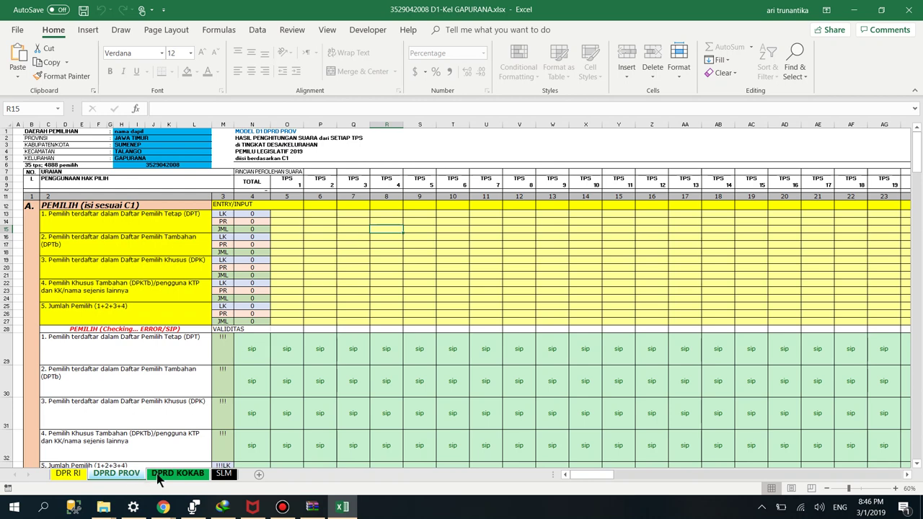
{"action": "left_click", "coordinate": [178, 473]}
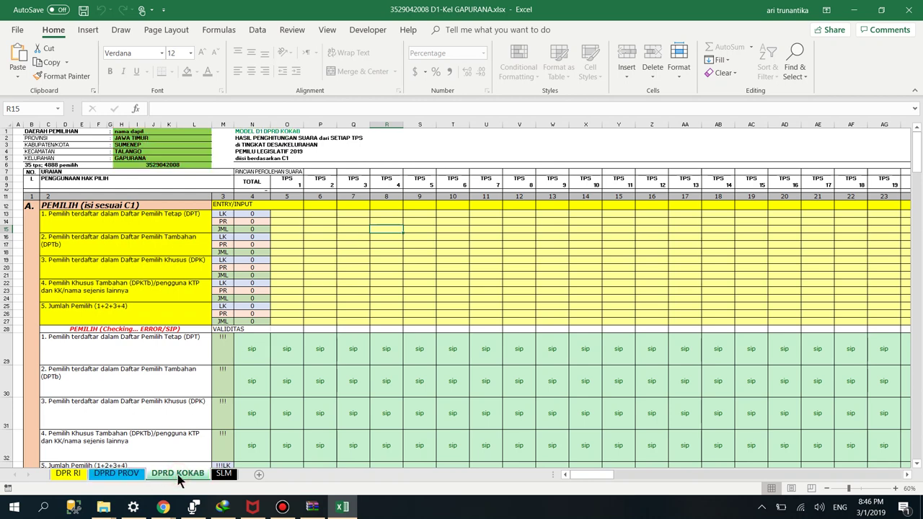
{"action": "left_click", "coordinate": [69, 475]}
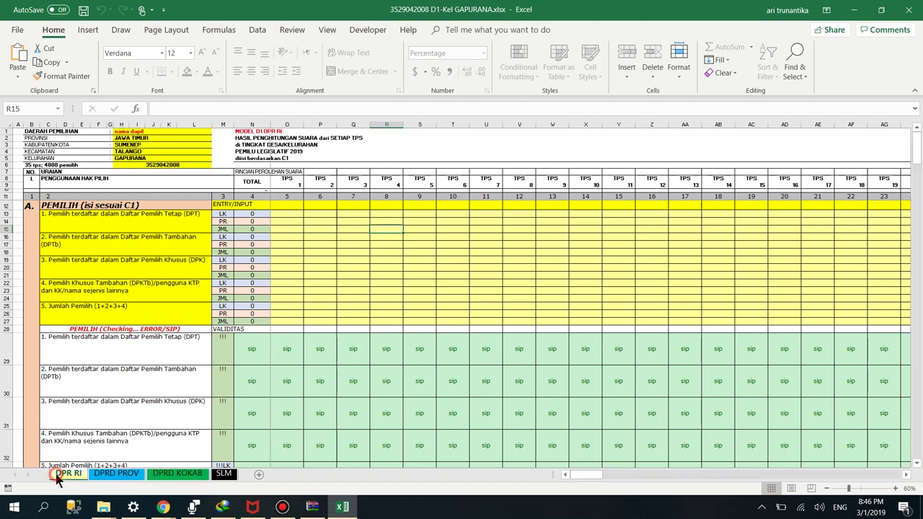
Go through the TPS 1 entry cells of section A (PEMILIH) on the DPR RI sheet, ending at cell O13.
{"action": "left_click", "coordinate": [289, 214]}
{"action": "key", "text": "ctrl+Home"}
{"action": "left_click", "coordinate": [288, 214]}
{"action": "key", "text": "Down"}
{"action": "key", "text": "Down"}
{"action": "key", "text": "Down"}
{"action": "key", "text": "Down"}
{"action": "key", "text": "Down"}
{"action": "key", "text": "Down"}
{"action": "key", "text": "Down"}
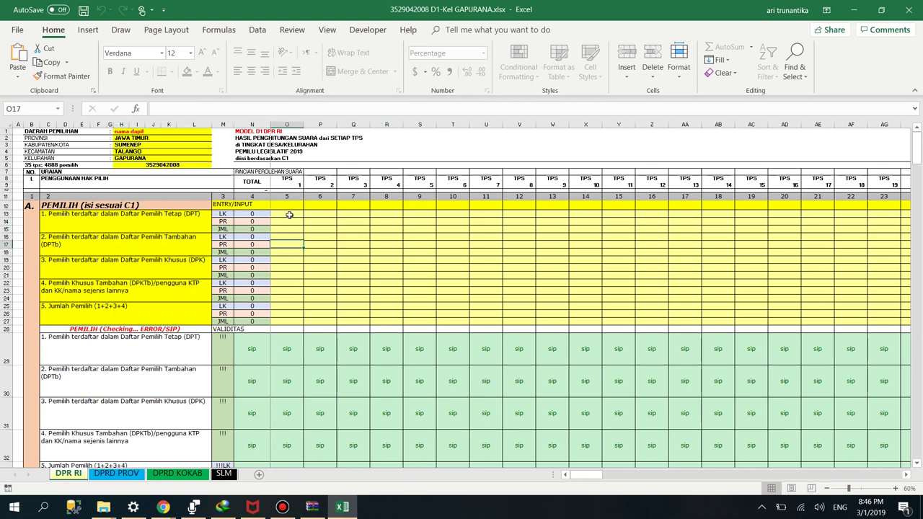
{"action": "key", "text": "Down"}
{"action": "key", "text": "Down"}
{"action": "key", "text": "Down"}
{"action": "key", "text": "Down"}
{"action": "key", "text": "Up"}
{"action": "key", "text": "Up"}
{"action": "key", "text": "Up"}
{"action": "key", "text": "Up"}
{"action": "key", "text": "Up"}
{"action": "key", "text": "Up"}
{"action": "key", "text": "Up"}
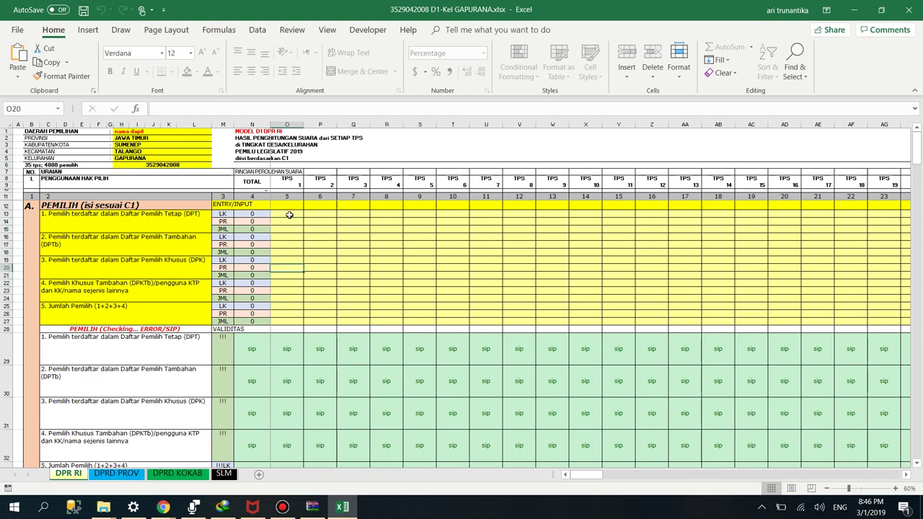
{"action": "key", "text": "Up"}
{"action": "key", "text": "Up"}
{"action": "key", "text": "Up"}
{"action": "key", "text": "Up"}
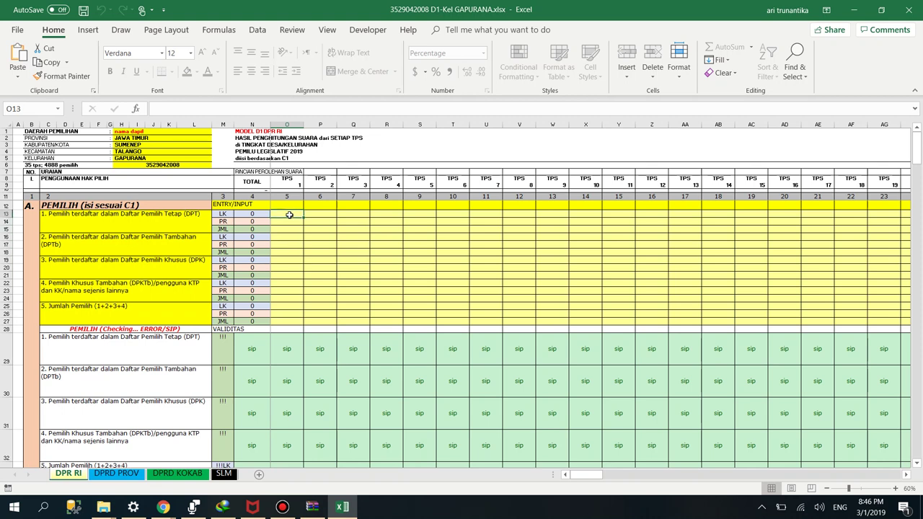
Enter 30 for LK, 20 for PR and 50 for JML in the TPS 1 column of the DPT voters in section A.
{"action": "type", "text": "30"}
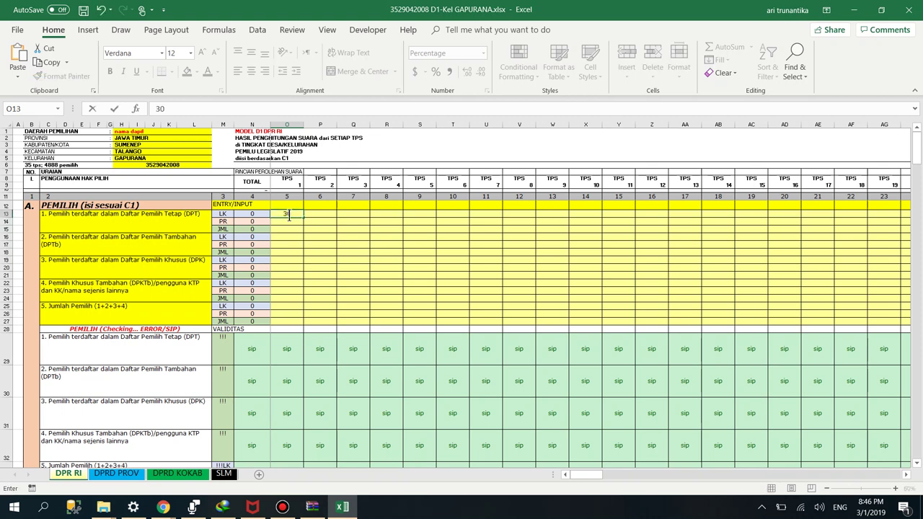
{"action": "key", "text": "Return"}
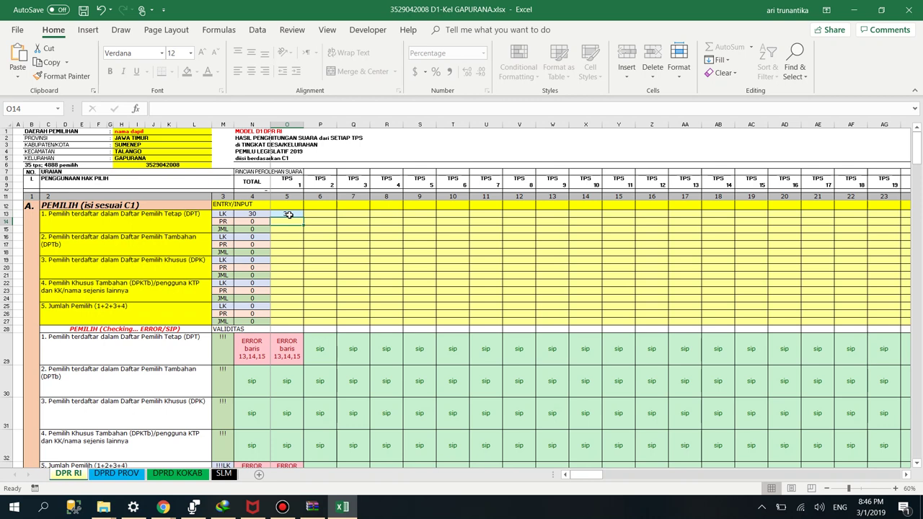
{"action": "type", "text": "20"}
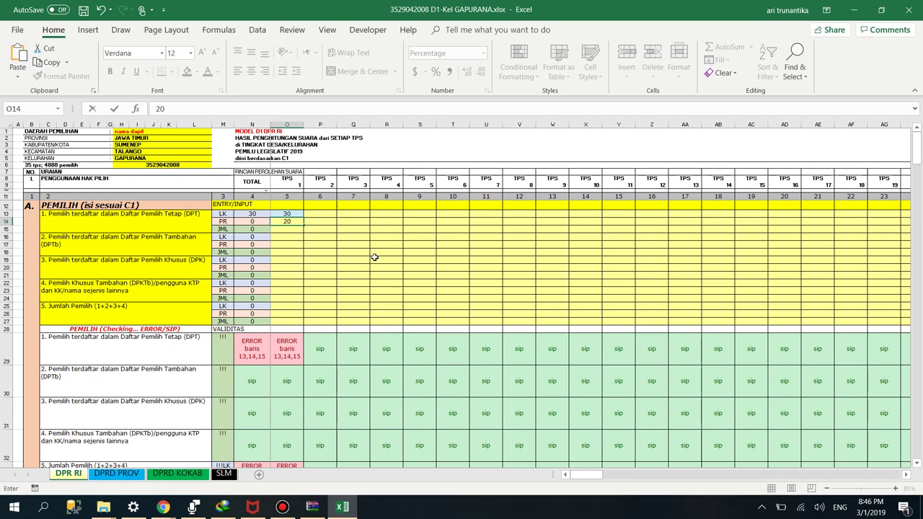
{"action": "key", "text": "Return"}
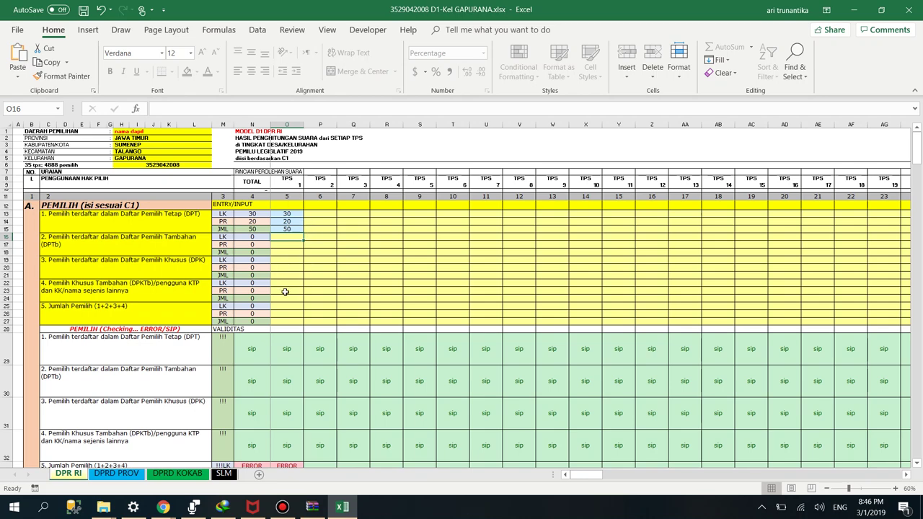
Fill in TPS 1 of "5. Jumlah Pemilih" in section A with LK 30, PR 20 and JML 50.
{"action": "scroll", "coordinate": [285, 292], "scroll_direction": "down", "scroll_amount": 2}
{"action": "scroll", "coordinate": [289, 414], "scroll_direction": "down", "scroll_amount": 4}
{"action": "scroll", "coordinate": [289, 414], "scroll_direction": "up", "scroll_amount": 5}
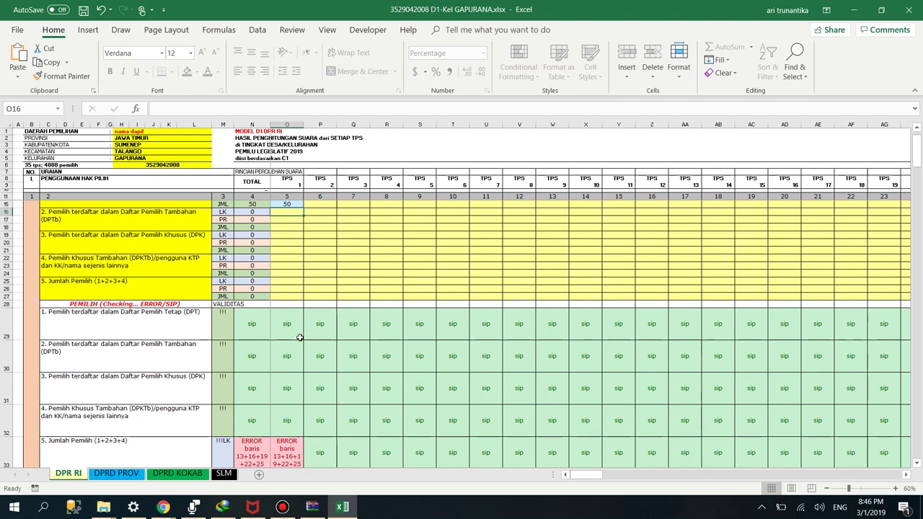
{"action": "scroll", "coordinate": [299, 337], "scroll_direction": "up", "scroll_amount": 1}
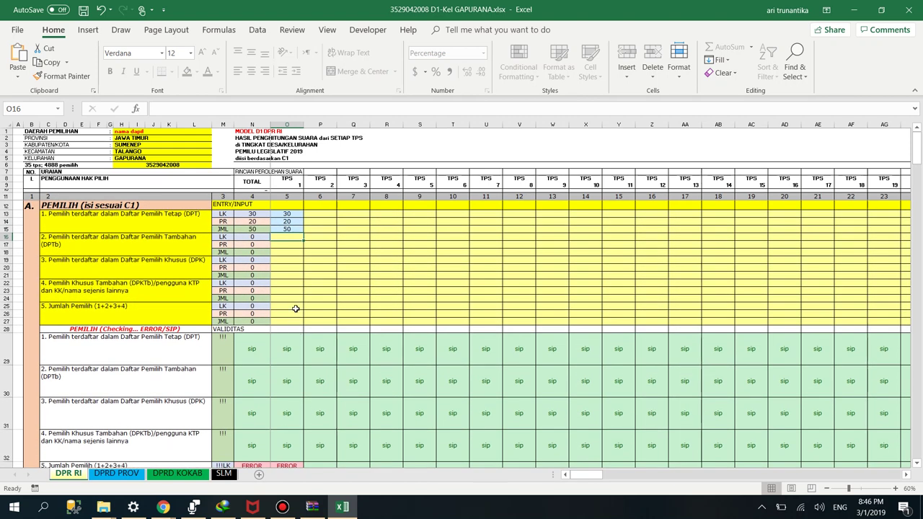
{"action": "left_click", "coordinate": [285, 306]}
{"action": "type", "text": "30"}
{"action": "key", "text": "Return"}
{"action": "type", "text": "20"}
{"action": "key", "text": "Return"}
{"action": "type", "text": "50"}
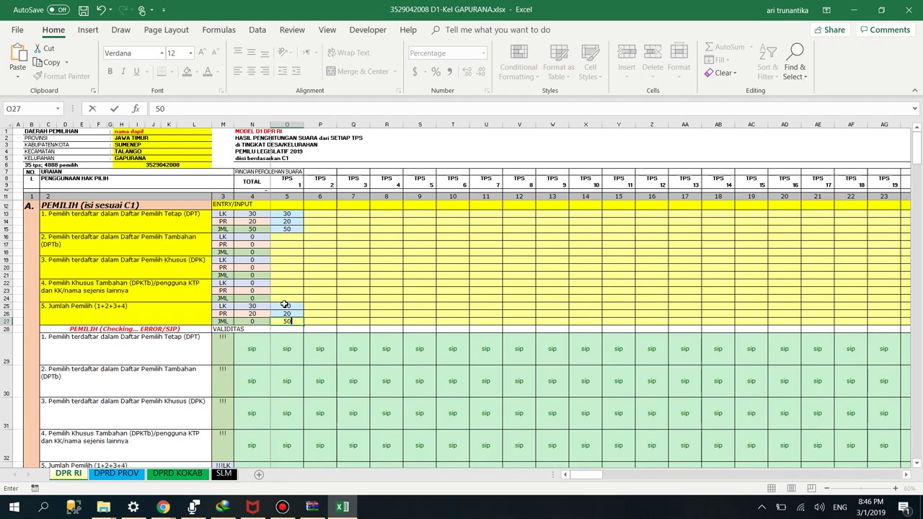
{"action": "key", "text": "Return"}
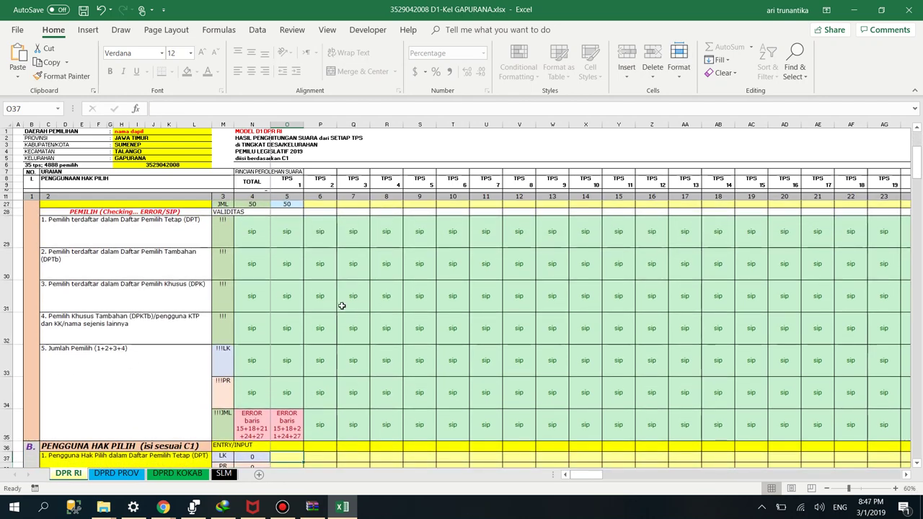
Check the section A validation rows and change the TPS 1 JML value of "5. Jumlah Pemilih" (cell O27) to 0.
{"action": "scroll", "coordinate": [341, 306], "scroll_direction": "up", "scroll_amount": 5}
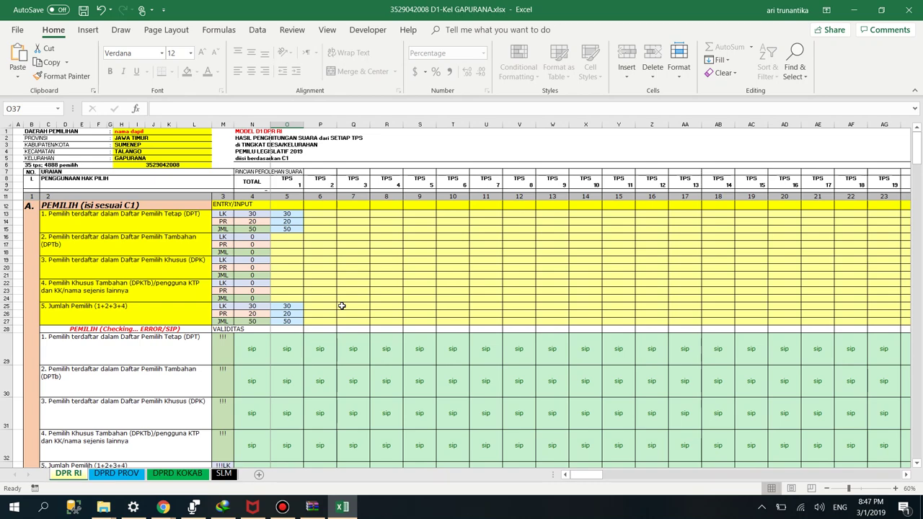
{"action": "scroll", "coordinate": [341, 306], "scroll_direction": "down", "scroll_amount": 5}
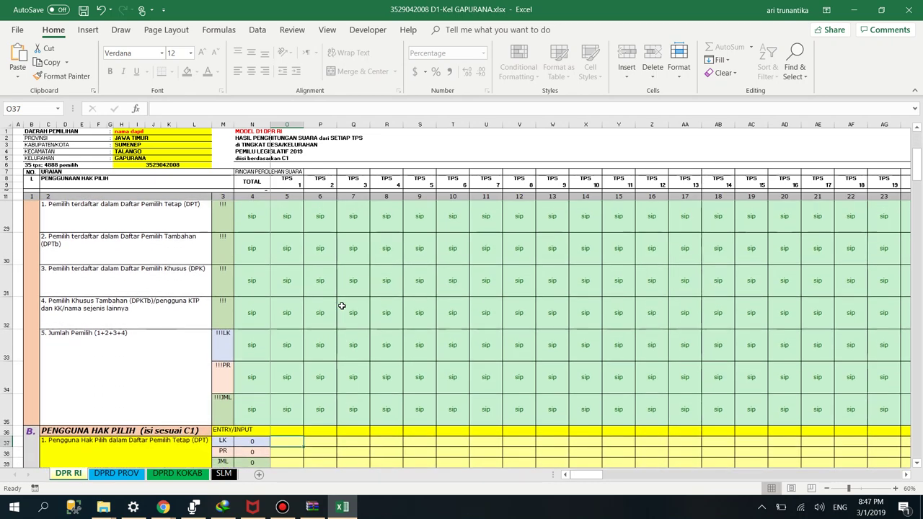
{"action": "scroll", "coordinate": [329, 323], "scroll_direction": "up", "scroll_amount": 5}
{"action": "scroll", "coordinate": [329, 323], "scroll_direction": "down", "scroll_amount": 3}
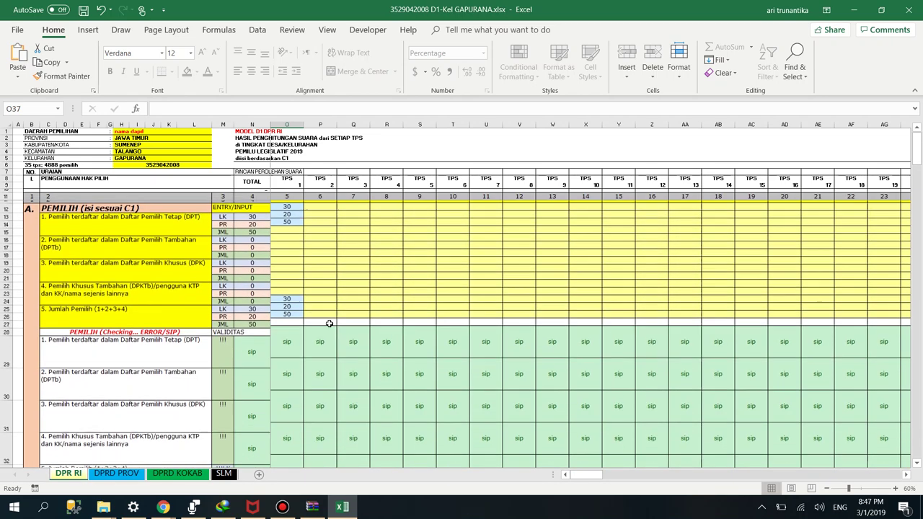
{"action": "scroll", "coordinate": [328, 324], "scroll_direction": "down", "scroll_amount": 3}
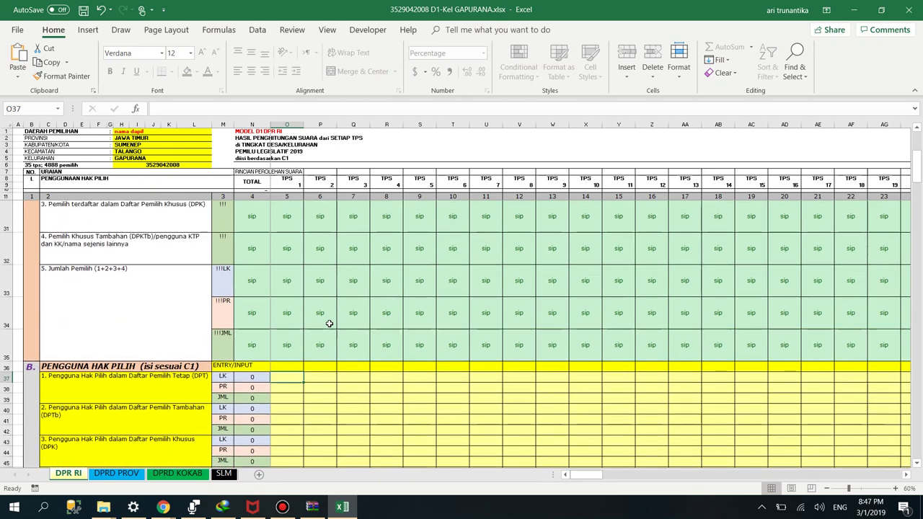
{"action": "scroll", "coordinate": [329, 324], "scroll_direction": "up", "scroll_amount": 6}
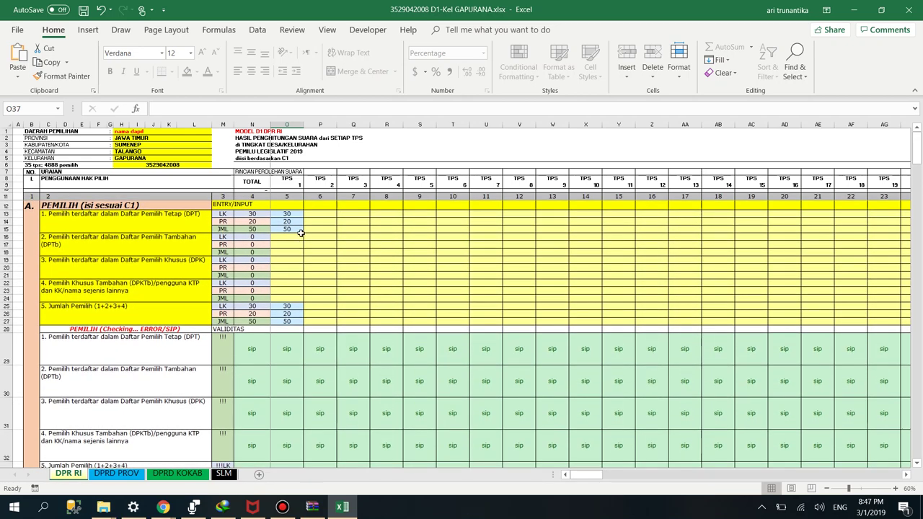
{"action": "left_click", "coordinate": [294, 322]}
{"action": "type", "text": "4"}
{"action": "type", "text": "0"}
{"action": "key", "text": "Return"}
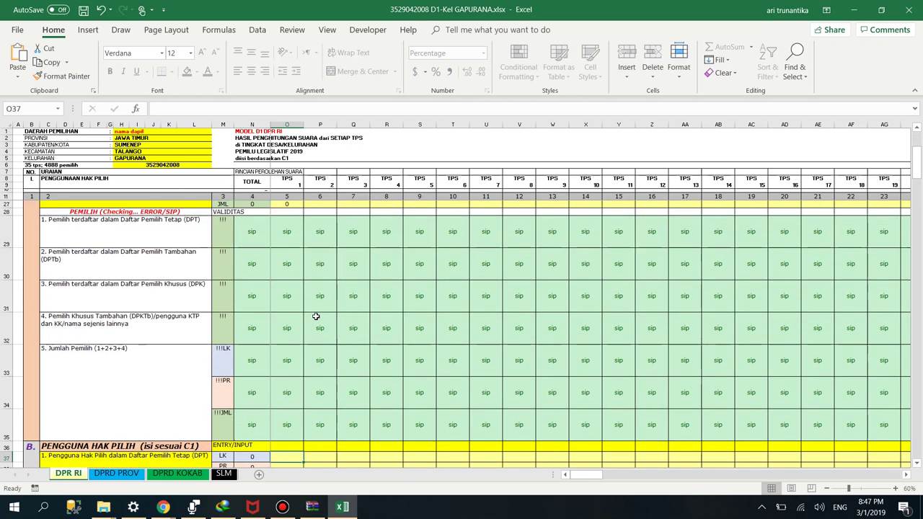
Examine the TPS 1 validation result for the JML of "5. Jumlah Pemilih" and the entry rows of section B (PENGGUNA HAK PILIH).
{"action": "scroll", "coordinate": [315, 316], "scroll_direction": "up", "scroll_amount": 2}
{"action": "scroll", "coordinate": [315, 316], "scroll_direction": "down", "scroll_amount": 3}
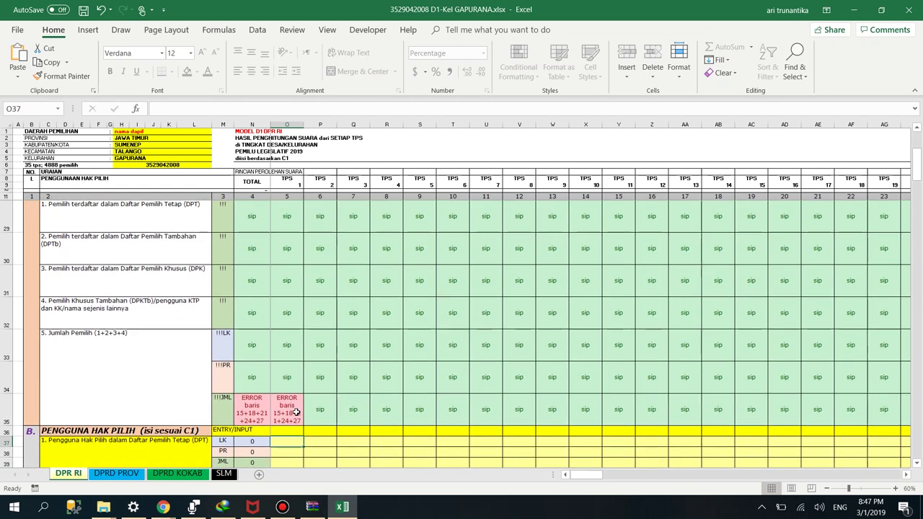
{"action": "scroll", "coordinate": [328, 335], "scroll_direction": "up", "scroll_amount": 6}
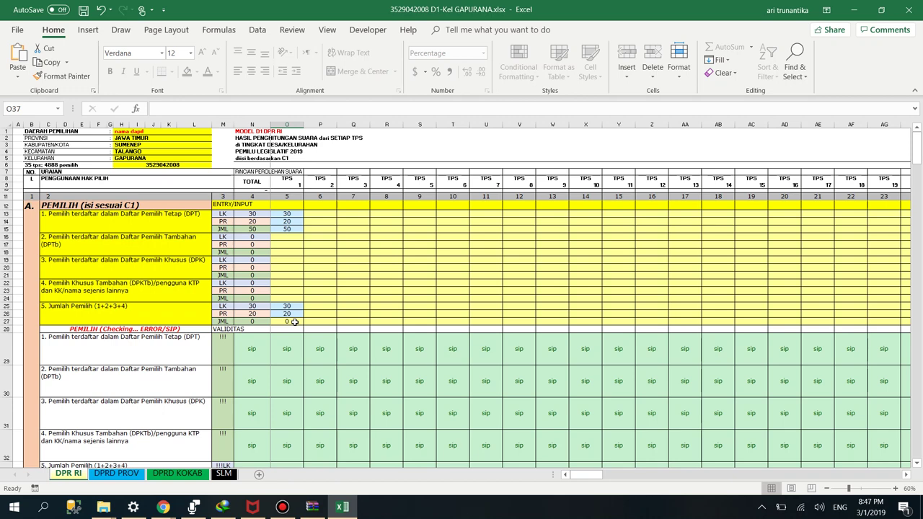
{"action": "scroll", "coordinate": [289, 337], "scroll_direction": "down", "scroll_amount": 1}
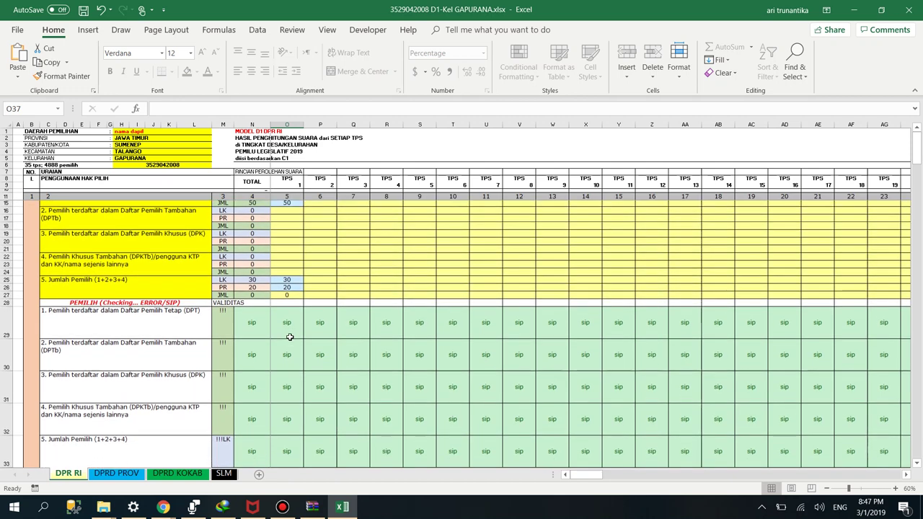
{"action": "scroll", "coordinate": [289, 336], "scroll_direction": "down", "scroll_amount": 5}
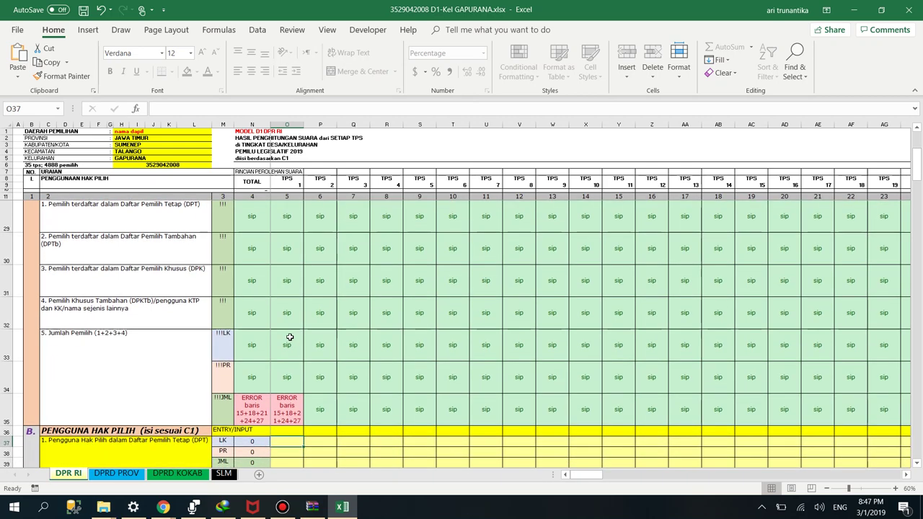
{"action": "scroll", "coordinate": [289, 337], "scroll_direction": "down", "scroll_amount": 1}
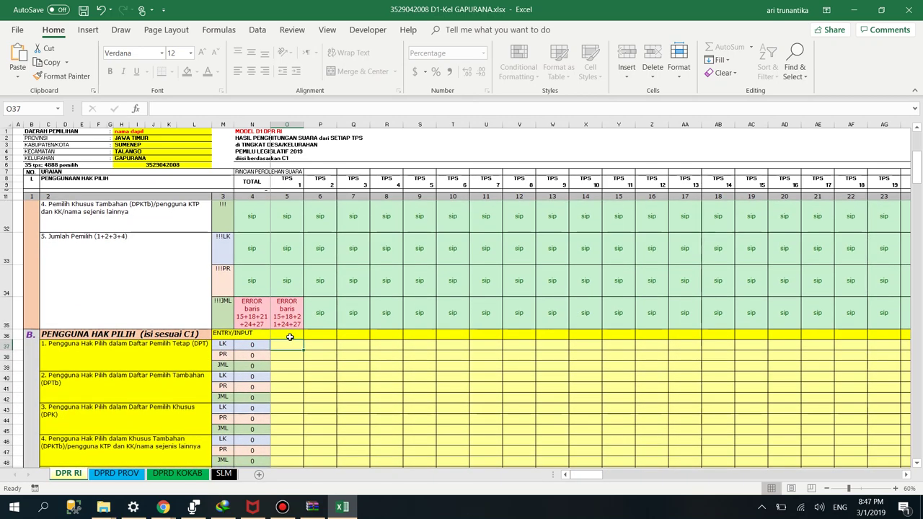
{"action": "scroll", "coordinate": [289, 336], "scroll_direction": "down", "scroll_amount": 1}
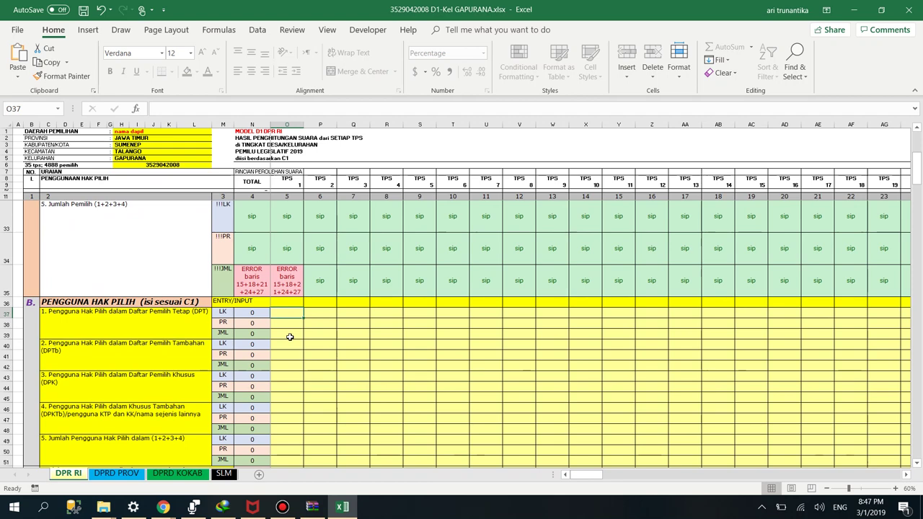
{"action": "scroll", "coordinate": [289, 337], "scroll_direction": "down", "scroll_amount": 2}
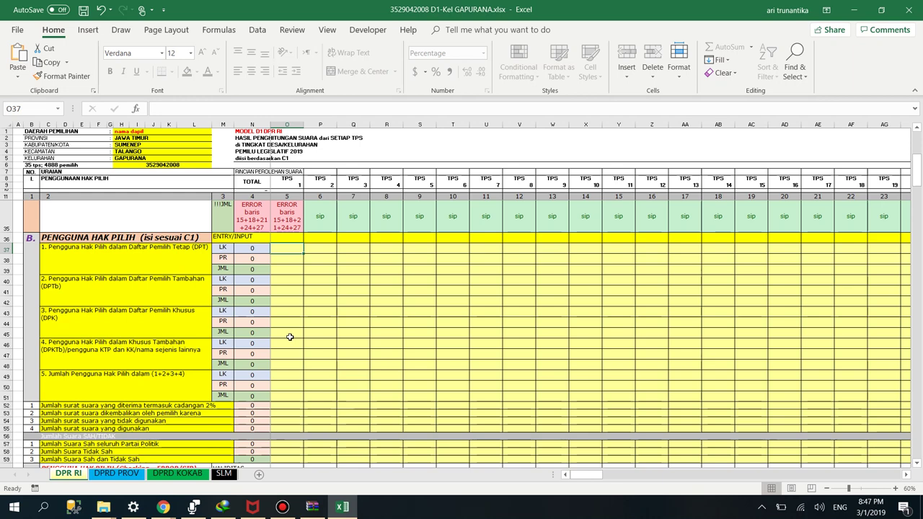
{"action": "scroll", "coordinate": [289, 337], "scroll_direction": "up", "scroll_amount": 2}
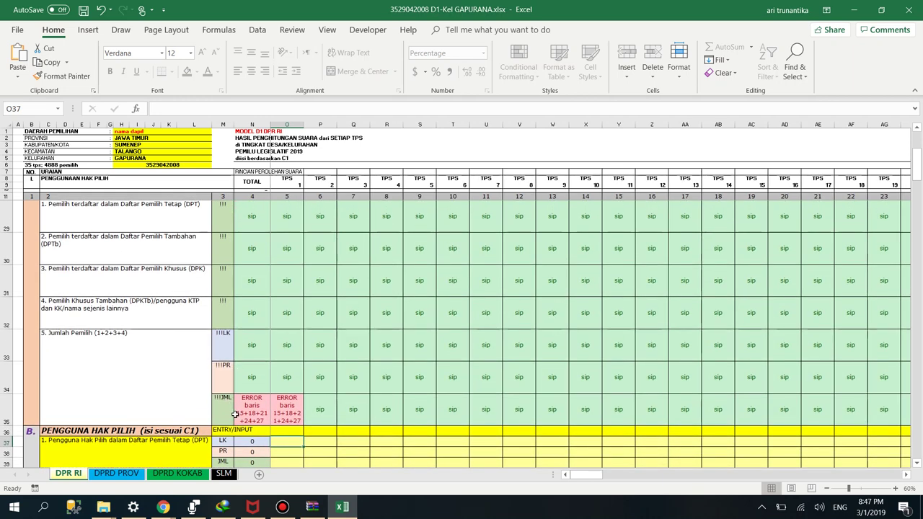
View the SLM seat calculation sheet and return to section B of the DPR RI sheet.
{"action": "left_click", "coordinate": [227, 475]}
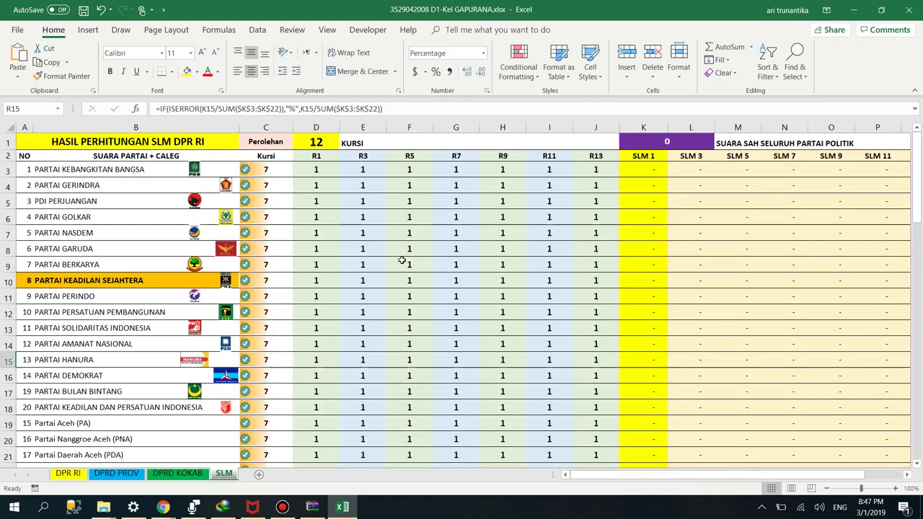
{"action": "left_click", "coordinate": [74, 477]}
{"action": "scroll", "coordinate": [263, 390], "scroll_direction": "down", "scroll_amount": 4}
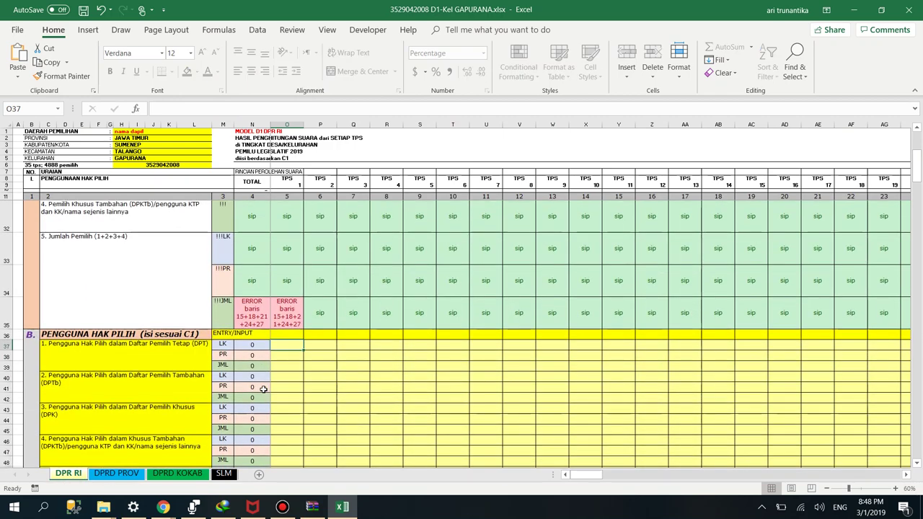
Enter the TPS 1 party votes on the DPR RI sheet: 20 for PARTAI KEBANGKITAN BANGSA and 10 for PARTAI GERINDRA.
{"action": "scroll", "coordinate": [263, 389], "scroll_direction": "down", "scroll_amount": 8}
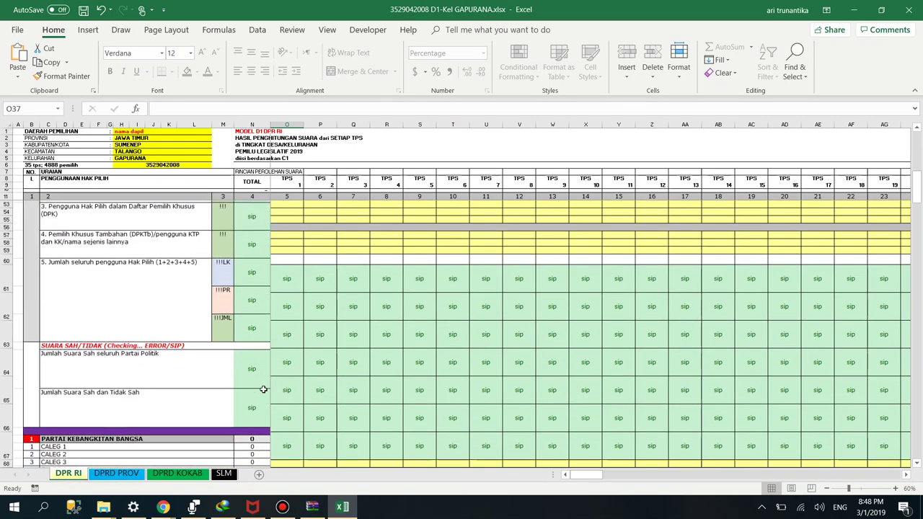
{"action": "scroll", "coordinate": [264, 389], "scroll_direction": "down", "scroll_amount": 1}
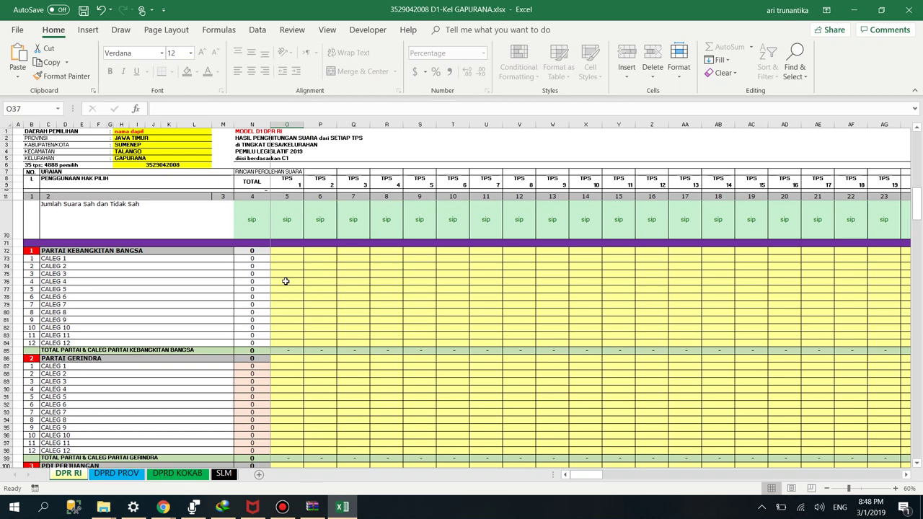
{"action": "left_click", "coordinate": [287, 250]}
{"action": "type", "text": "20"}
{"action": "key", "text": "Return"}
{"action": "left_click", "coordinate": [289, 365]}
{"action": "key", "text": "Up"}
{"action": "type", "text": "1"}
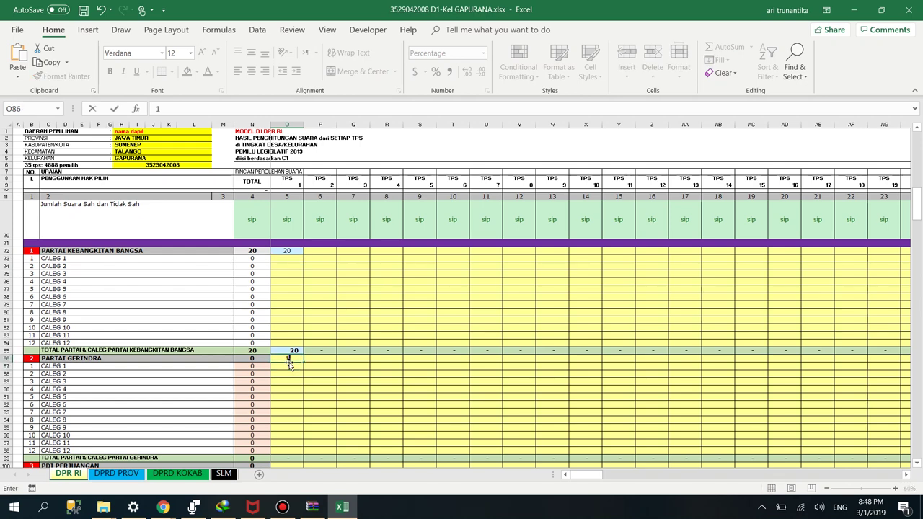
{"action": "key", "text": "Return"}
Enter 20 TPS 1 votes for PDI PERJUANGAN, and check the seat calculation on the SLM sheet before returning to DPR RI.
{"action": "scroll", "coordinate": [288, 364], "scroll_direction": "down", "scroll_amount": 3}
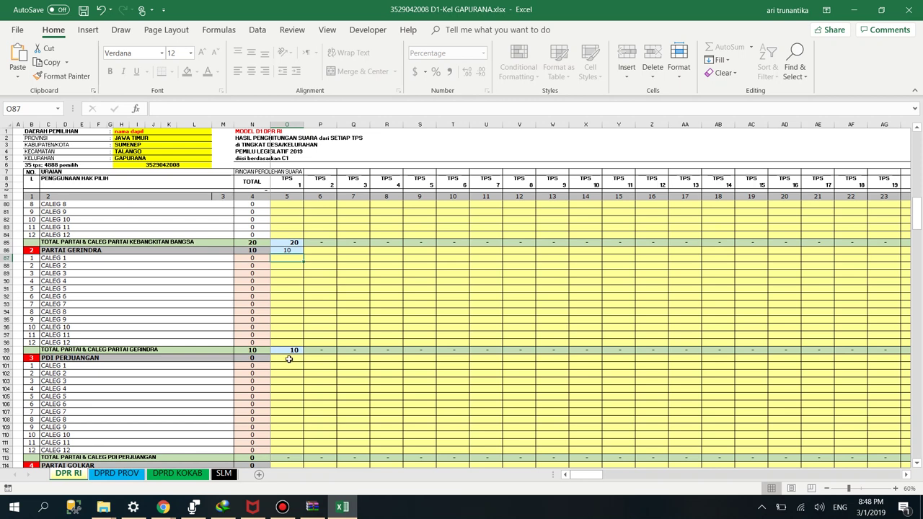
{"action": "left_click", "coordinate": [290, 358]}
{"action": "type", "text": "20"}
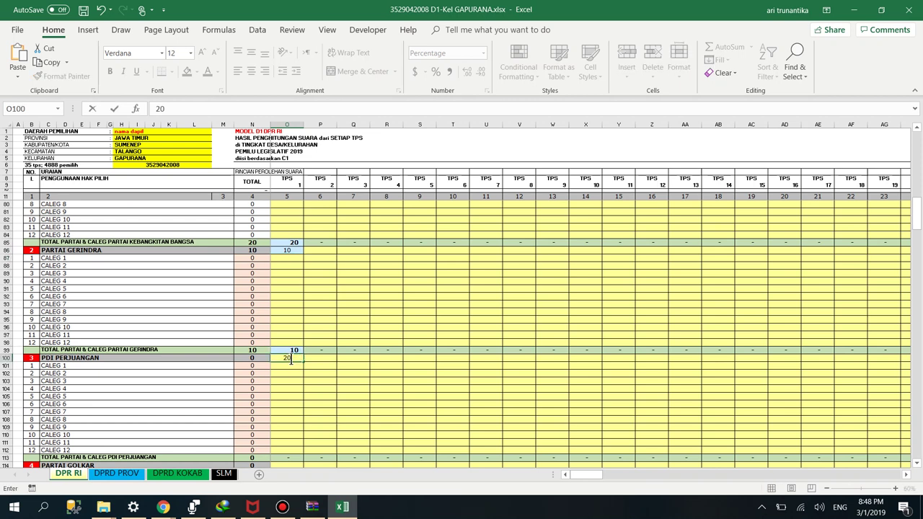
{"action": "key", "text": "Return"}
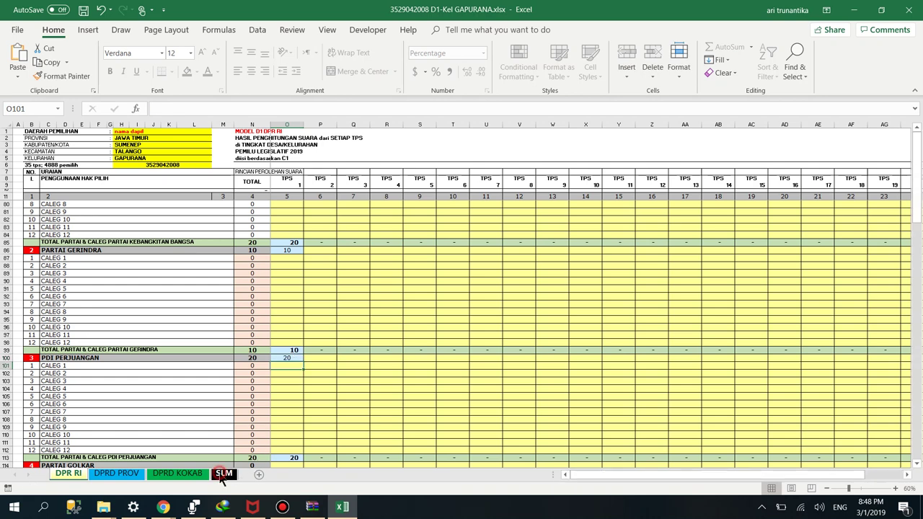
{"action": "left_click", "coordinate": [223, 474]}
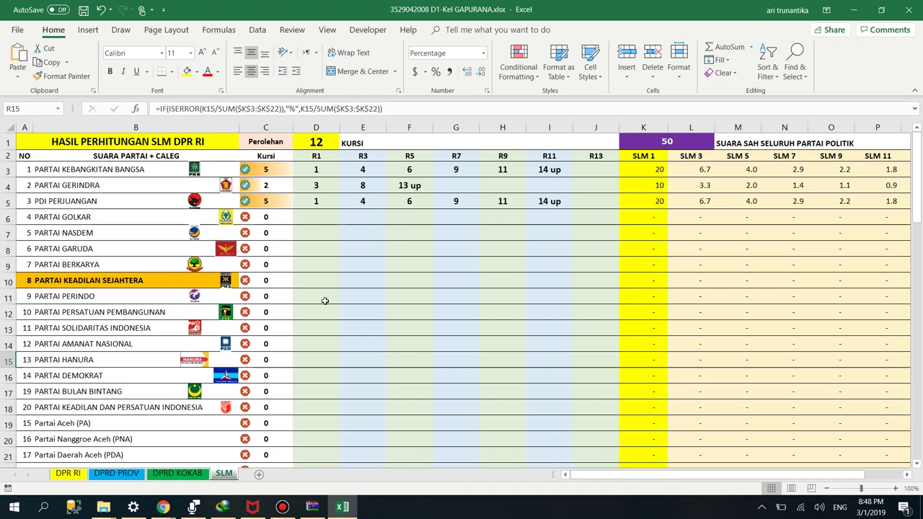
{"action": "left_click", "coordinate": [70, 476]}
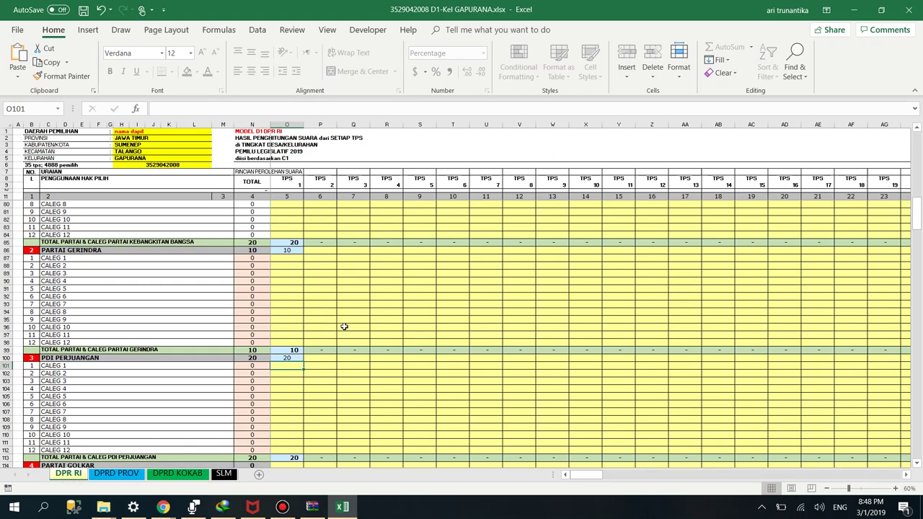